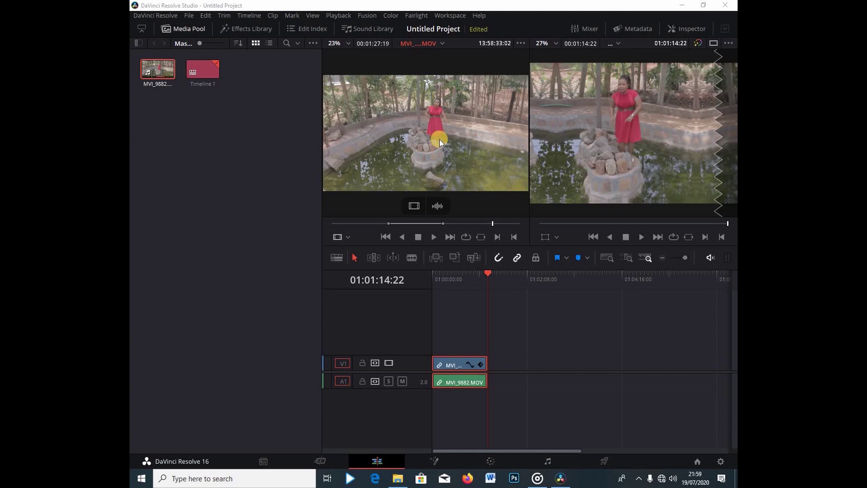
Step: Place a video-only copy of MVI_9882.MOV after a gap and show the Effects Library at full height
drag(415, 204, 518, 364)
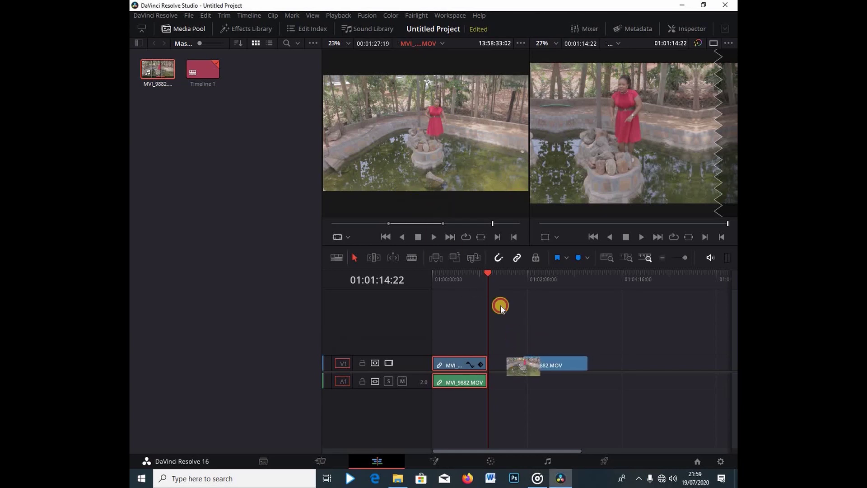
click(545, 285)
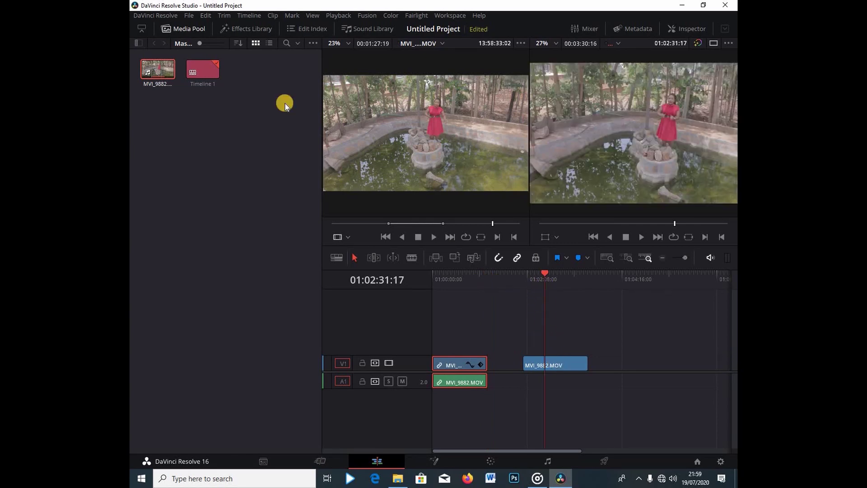
click(243, 31)
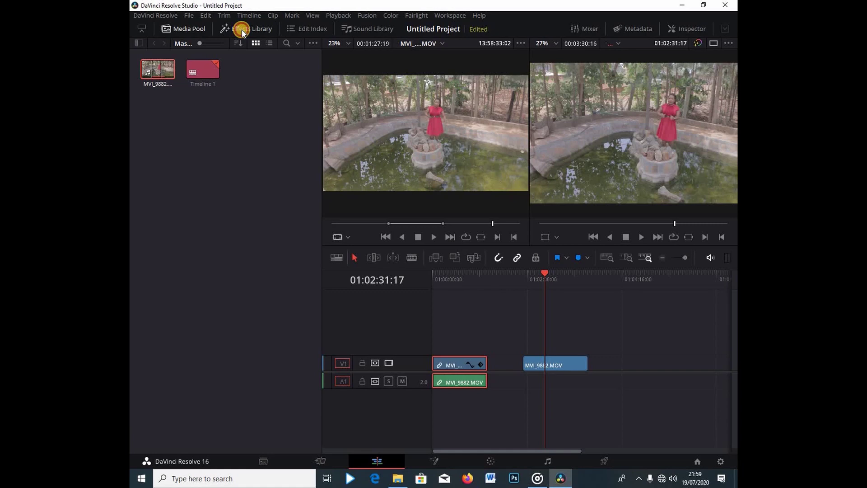
click(201, 31)
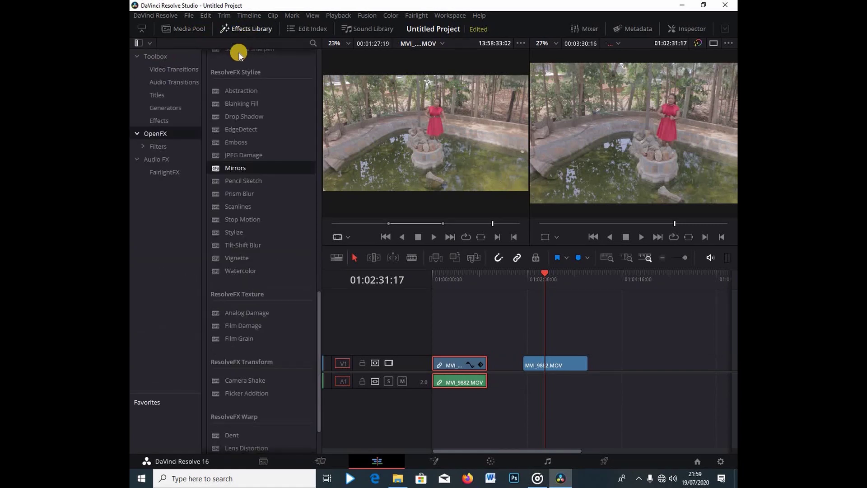
Step: Find Mirrors under OpenFX > ResolveFX Stylize and drag it onto the second pond clip
scroll(259, 112, up, 3)
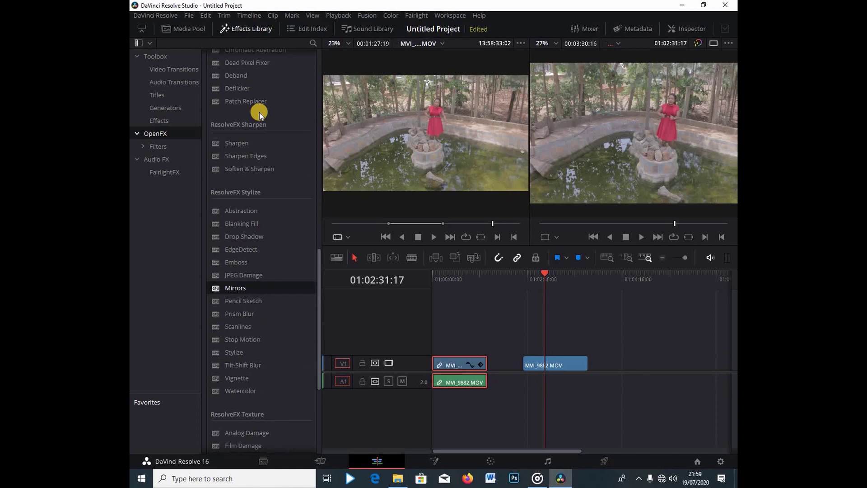
scroll(259, 112, up, 5)
click(164, 135)
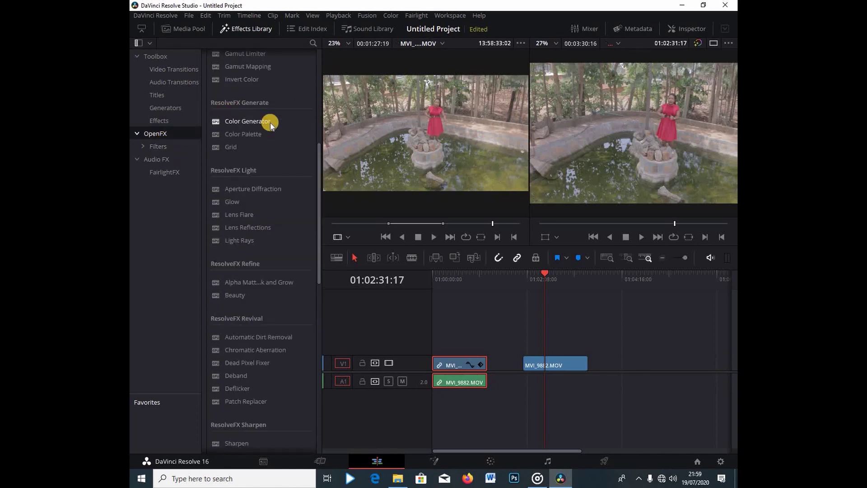
scroll(270, 131, down, 8)
scroll(269, 134, up, 5)
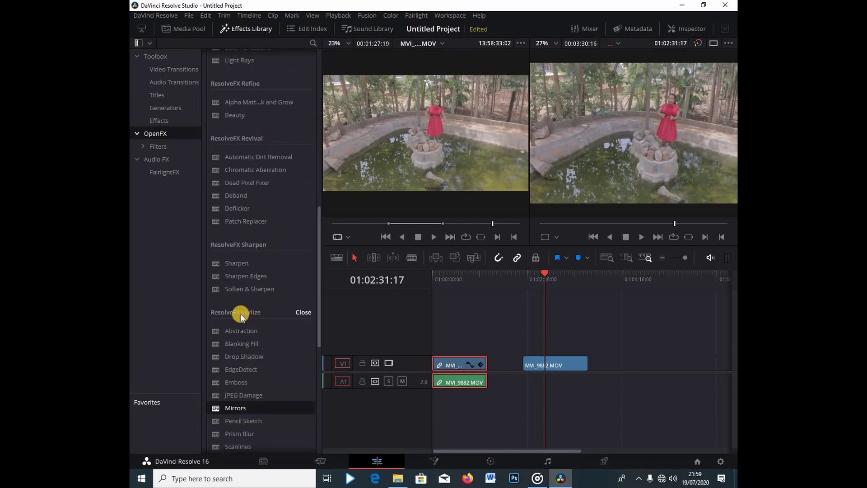
scroll(261, 339, down, 5)
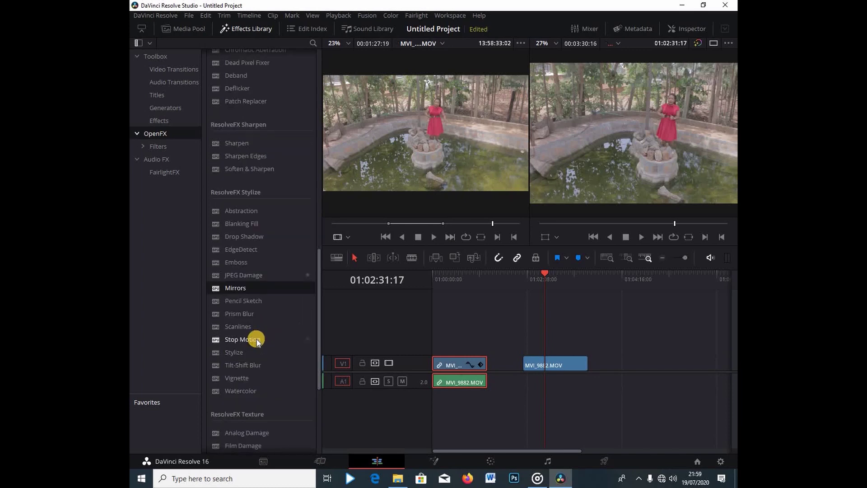
drag(237, 228, 502, 295)
drag(237, 228, 551, 358)
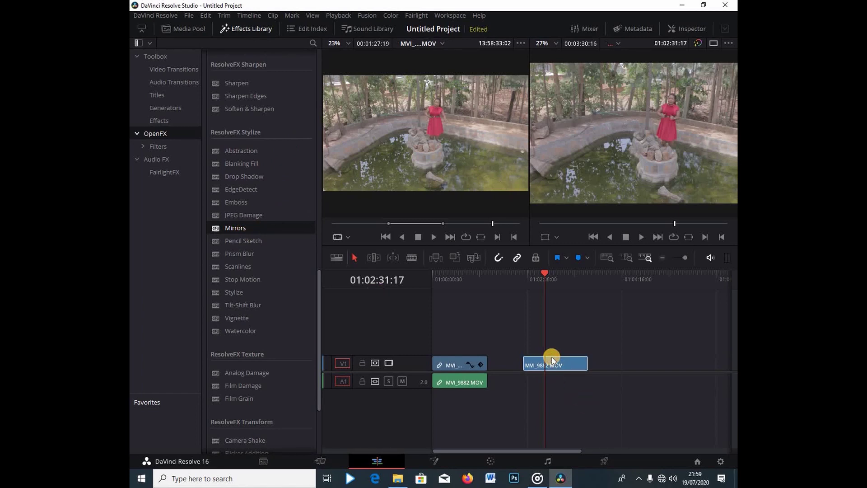
Step: Select the mirrored second clip and run Stabilize from the Inspector's Stabilization section
click(534, 364)
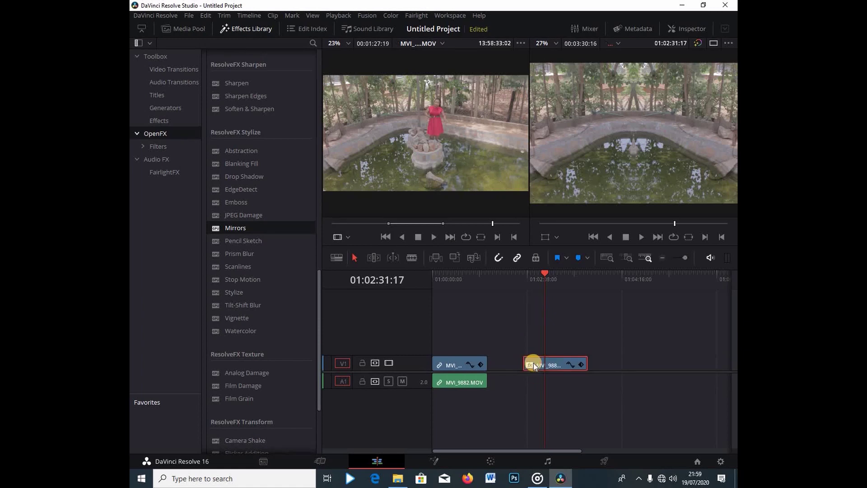
click(249, 29)
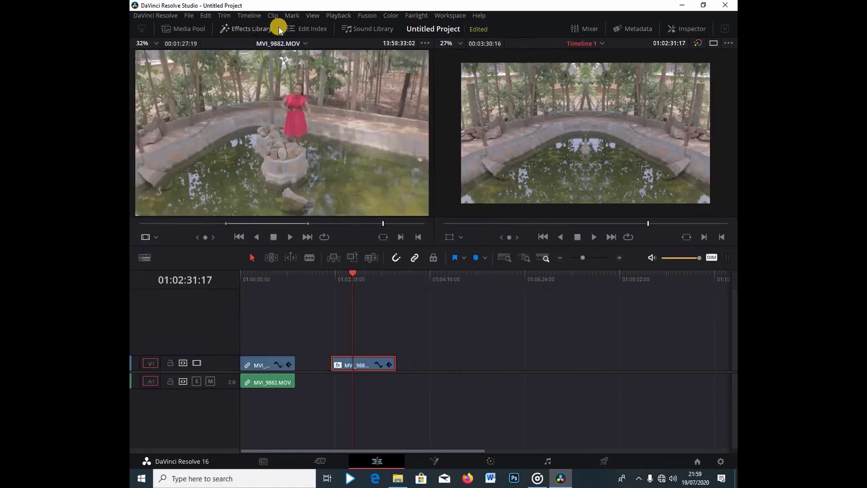
click(685, 29)
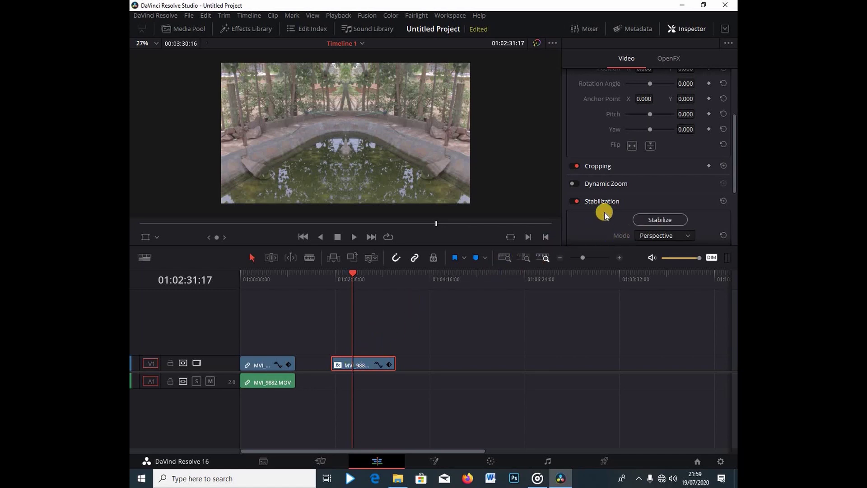
click(657, 219)
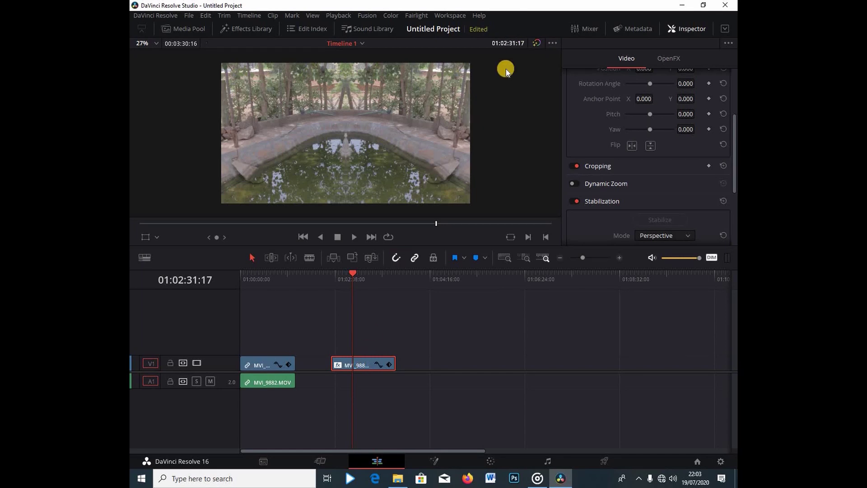
Step: Show the Mirrors settings in the Inspector's OpenFX tab and move the playhead to 01:02:15:01
scroll(628, 122, up, 4)
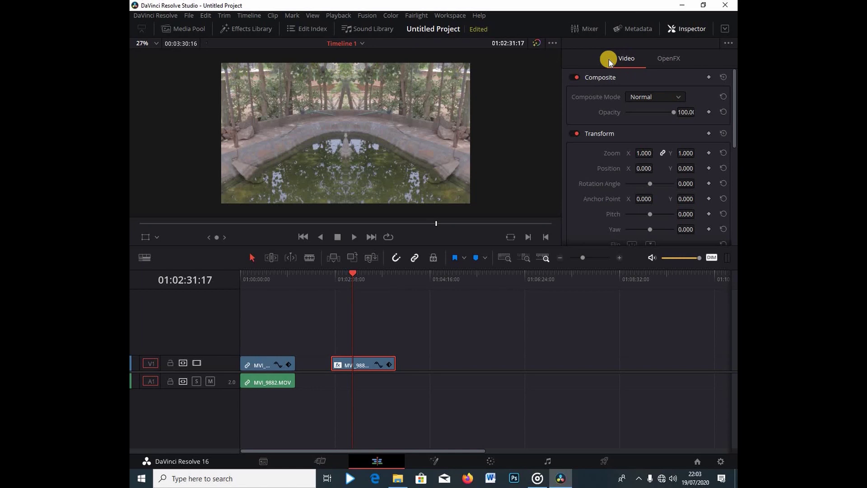
click(670, 59)
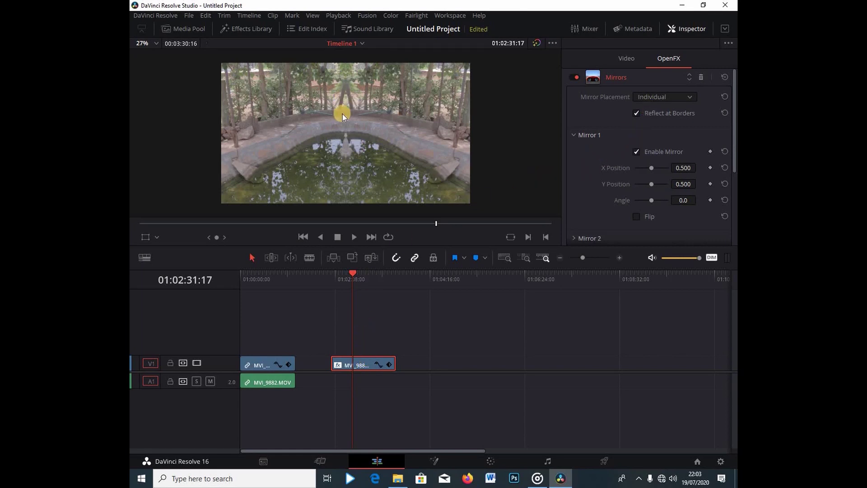
click(342, 280)
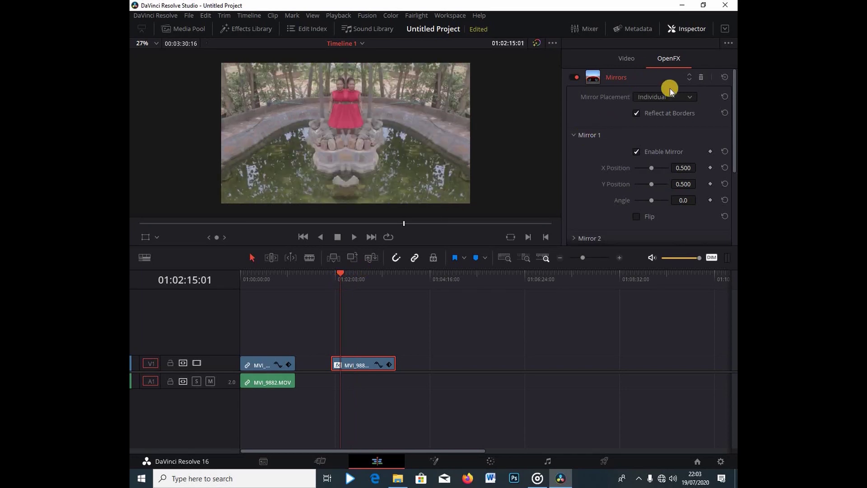
Step: Toggle the Mirrors effect off and on twice to compare against the original frame
click(576, 77)
click(576, 77)
click(576, 77)
click(576, 77)
Step: Shift Mirror 1's line right, reset Y Position to 0.500, and rotate the line diagonally
drag(651, 171, 695, 180)
click(725, 184)
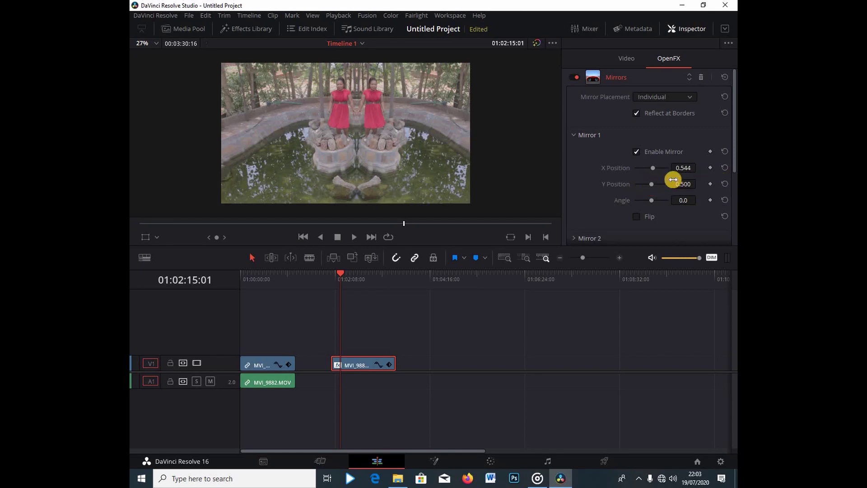
drag(653, 168, 653, 167)
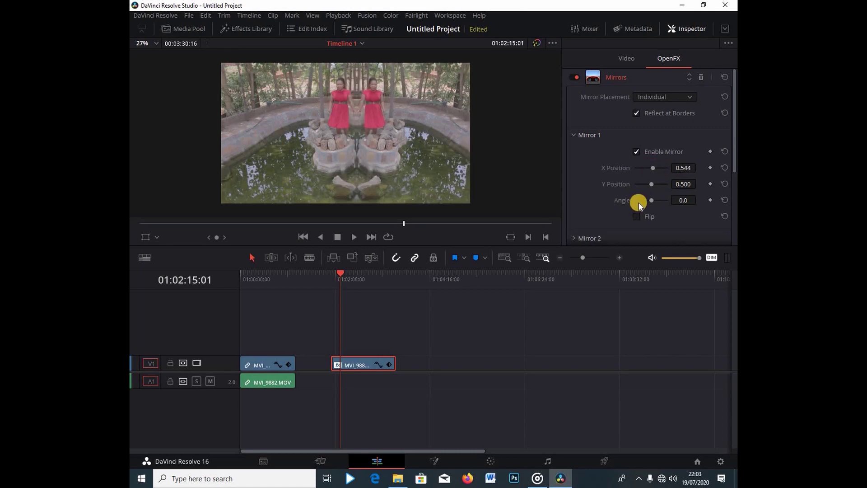
drag(651, 199, 669, 216)
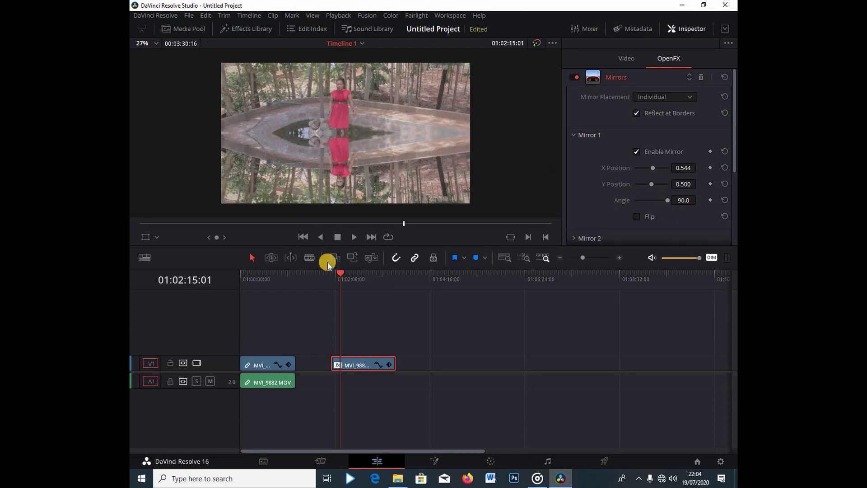
Step: Preview playback, then reset Mirror 1's Angle to 0.0 and X Position to 0.500
key(space)
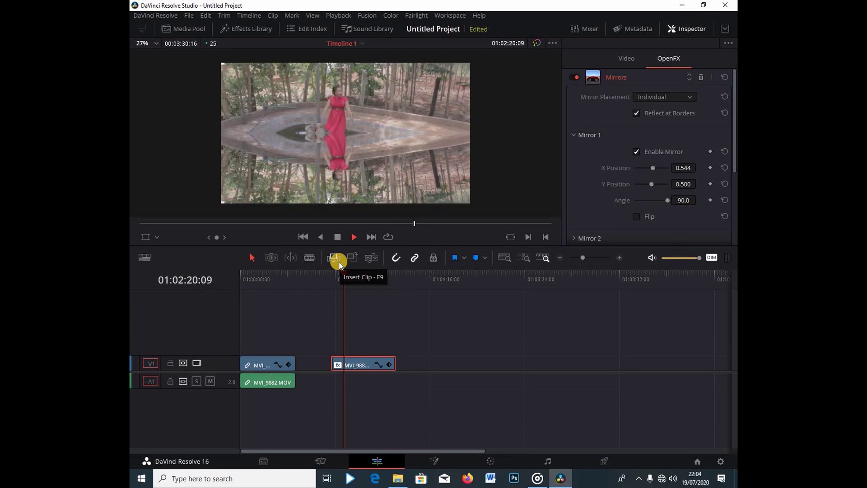
key(space)
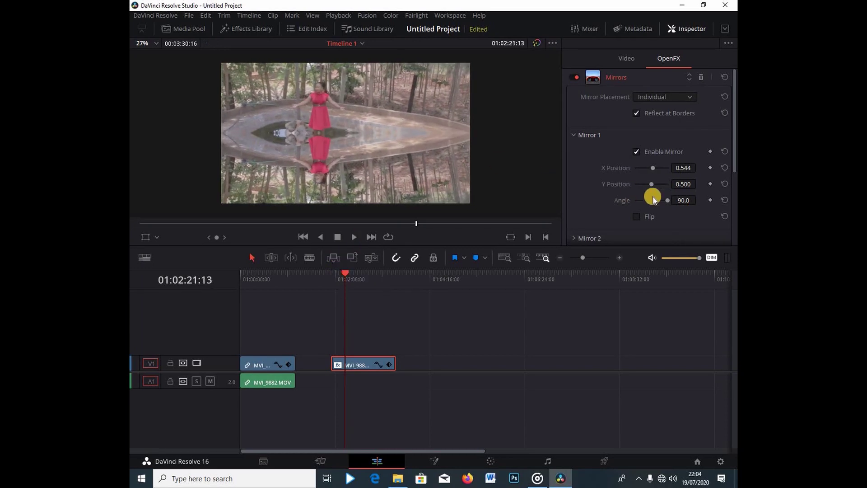
click(725, 200)
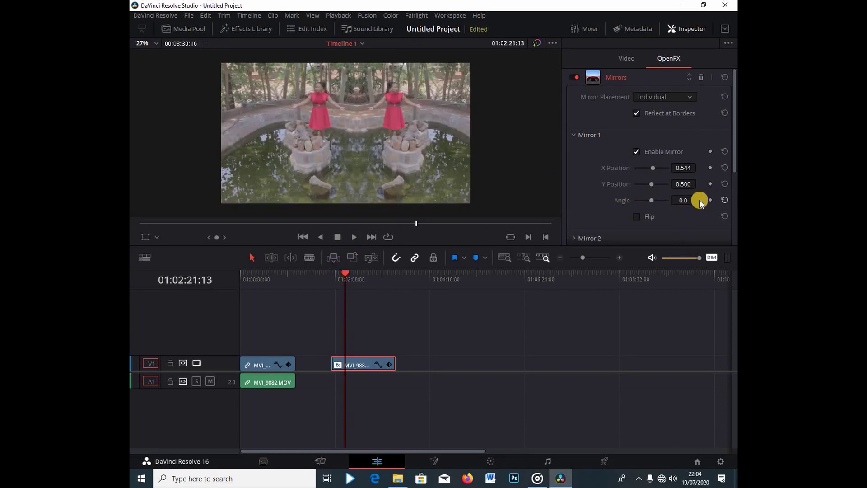
click(726, 168)
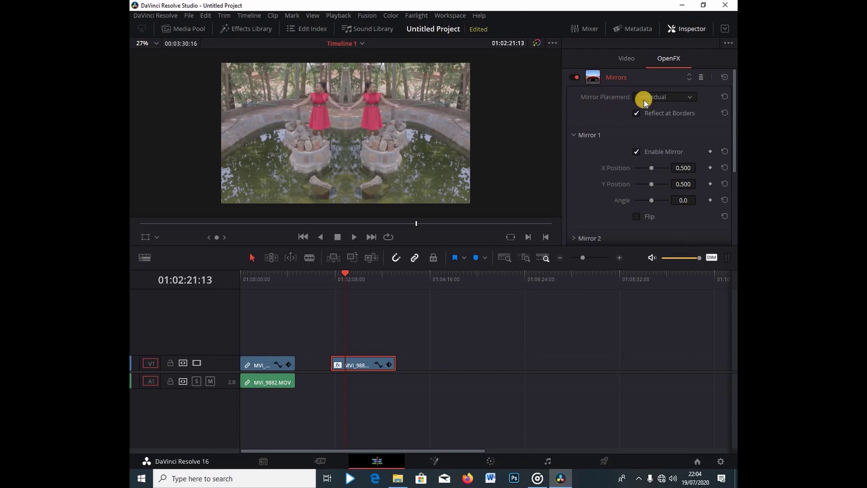
Step: Switch Mirror Placement to Rosette and play from the start of the effect clip
click(670, 96)
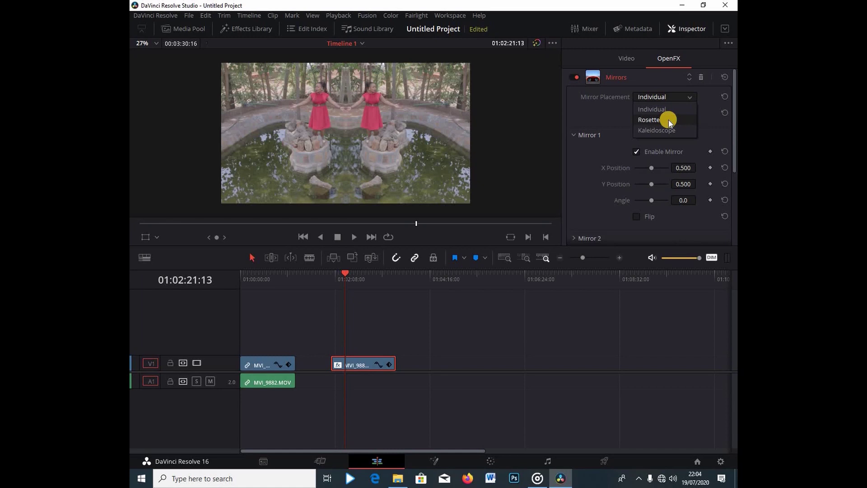
click(668, 120)
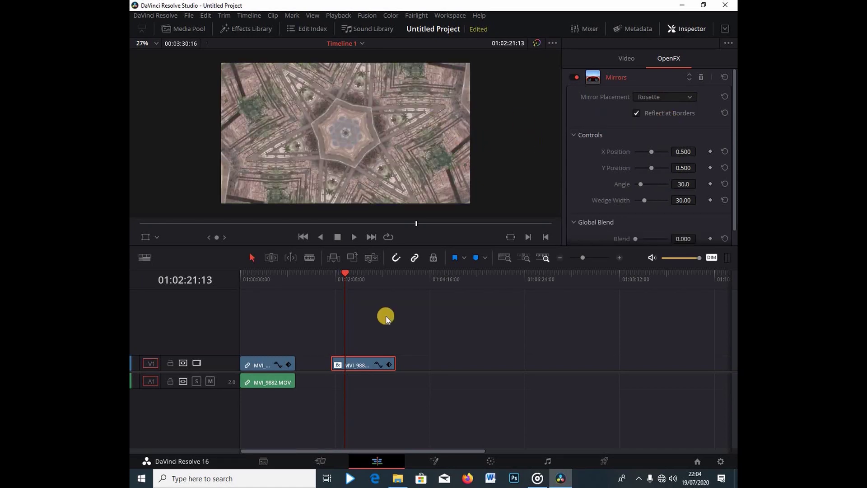
click(337, 284)
key(space)
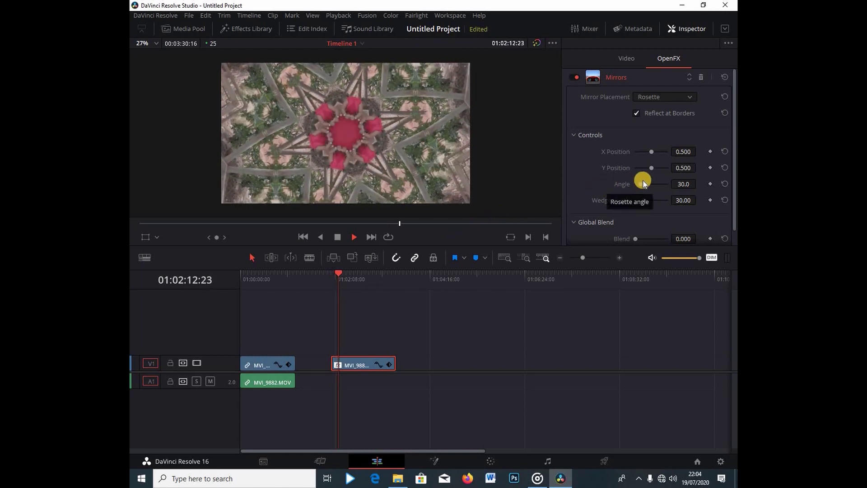
Step: Set the rosette Angle to 50.3 and Y Position to 0.677, then stop playback
drag(641, 185, 644, 185)
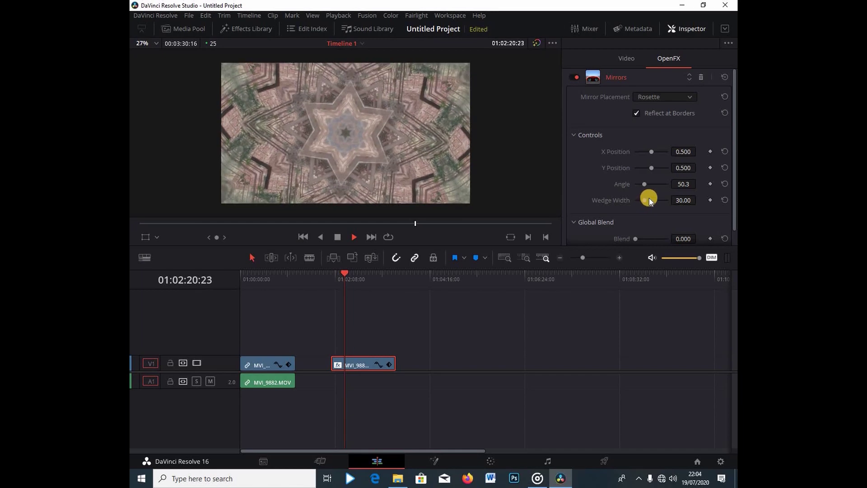
scroll(649, 198, down, 1)
drag(650, 151, 657, 155)
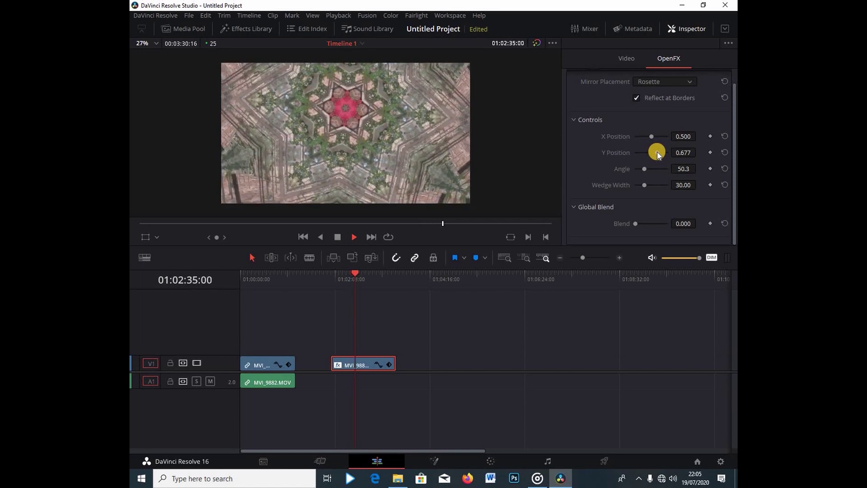
key(space)
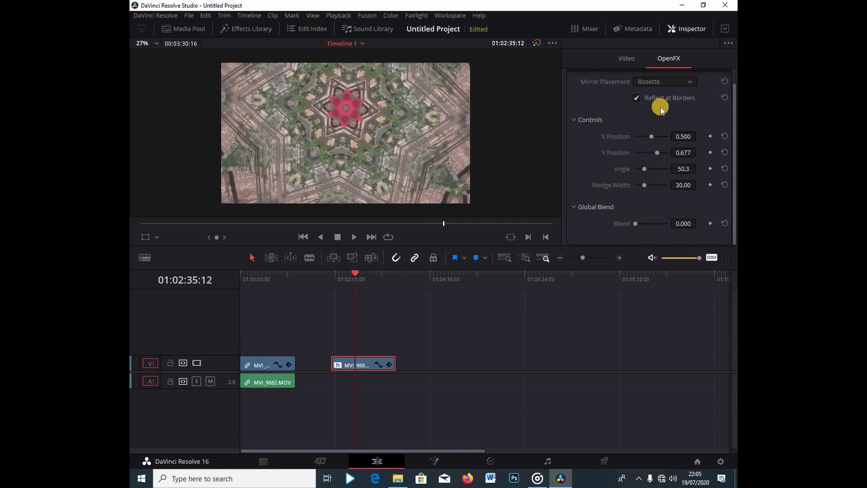
click(691, 82)
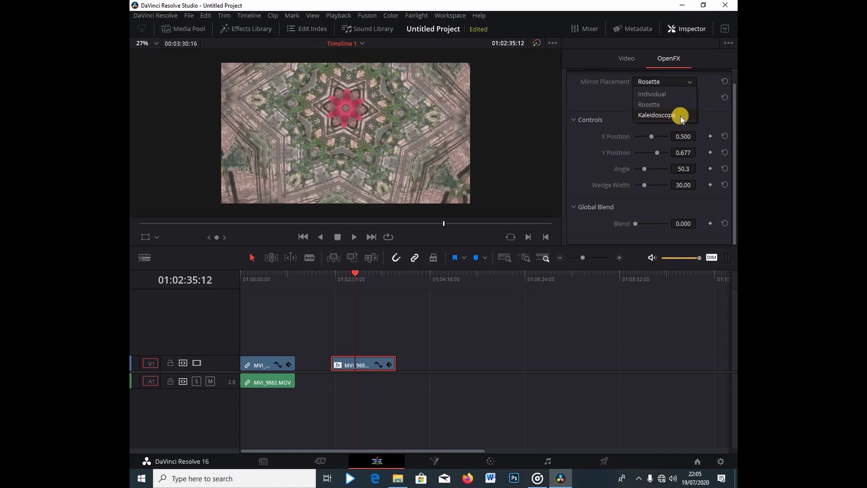
Step: Switch to Kaleidoscope placement, nudge its centre position, and reset its Angle to 0
click(653, 116)
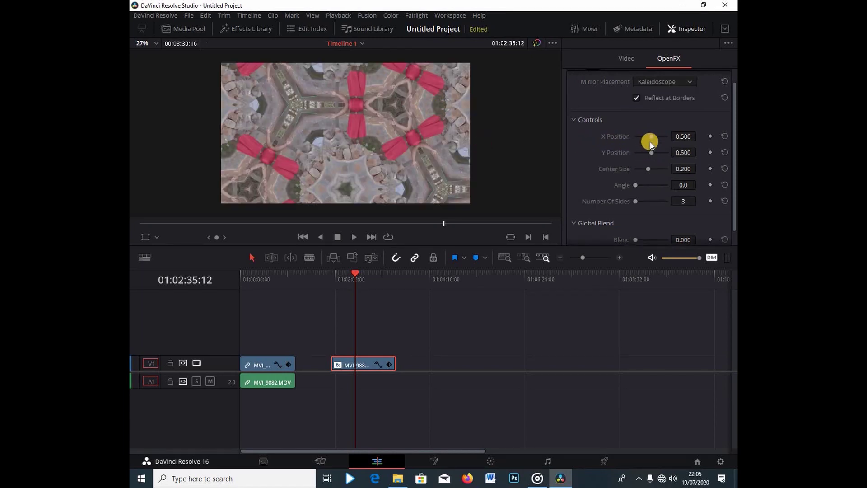
drag(650, 139, 659, 156)
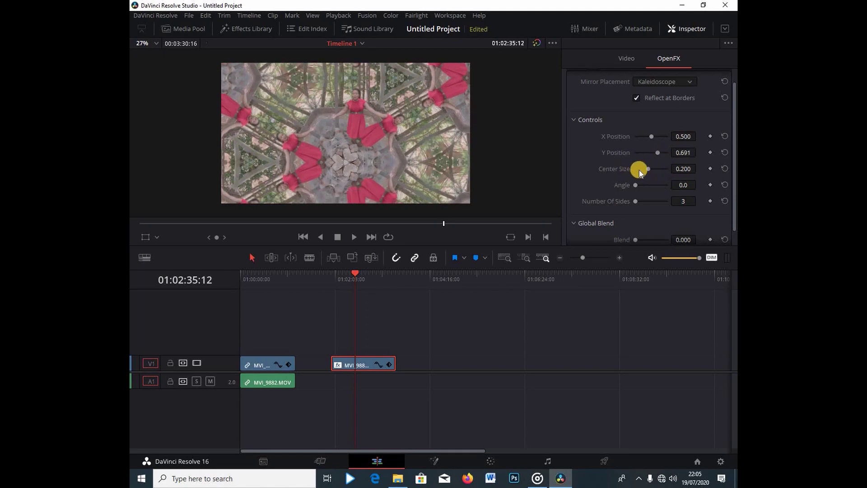
drag(638, 187, 644, 189)
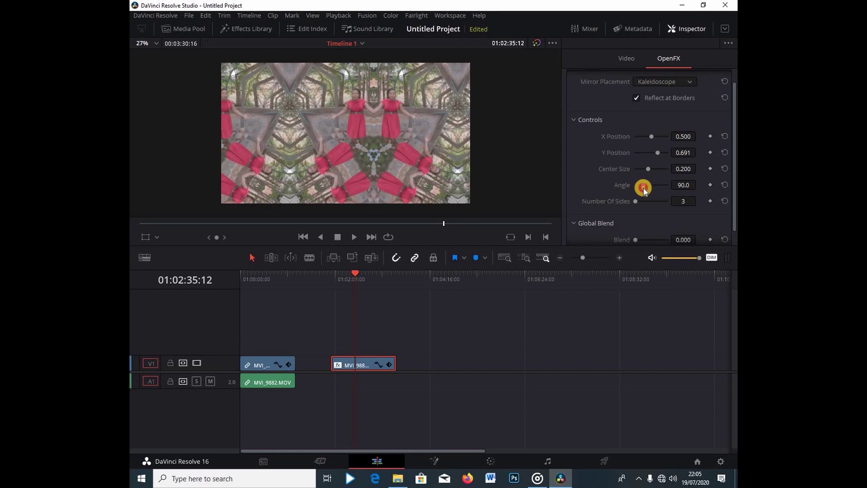
click(722, 184)
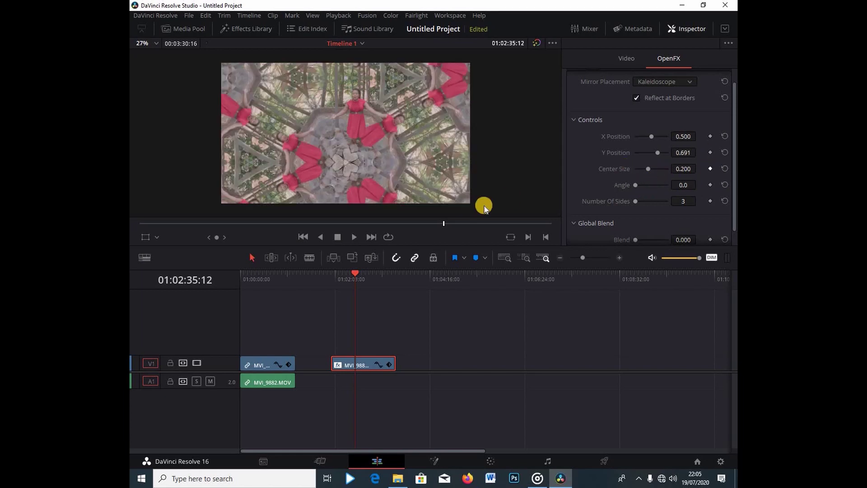
Step: At the clip's start, shrink the kaleidoscope Center Size to 0.017
click(339, 285)
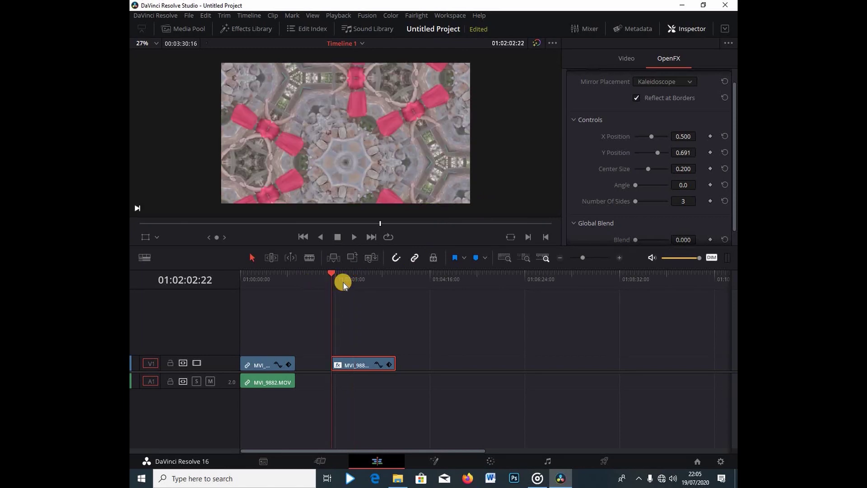
click(715, 135)
click(726, 170)
mouse_move(647, 169)
mouse_down()
mouse_move(628, 170)
mouse_move(638, 169)
mouse_up()
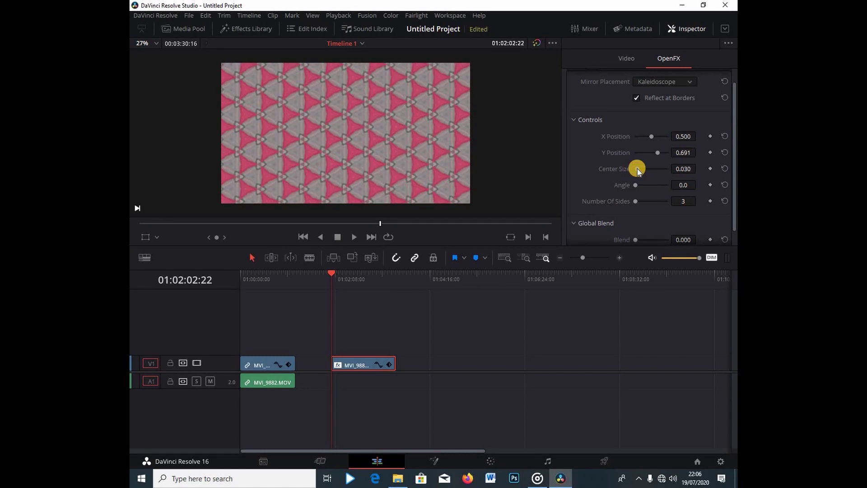
drag(688, 169, 676, 169)
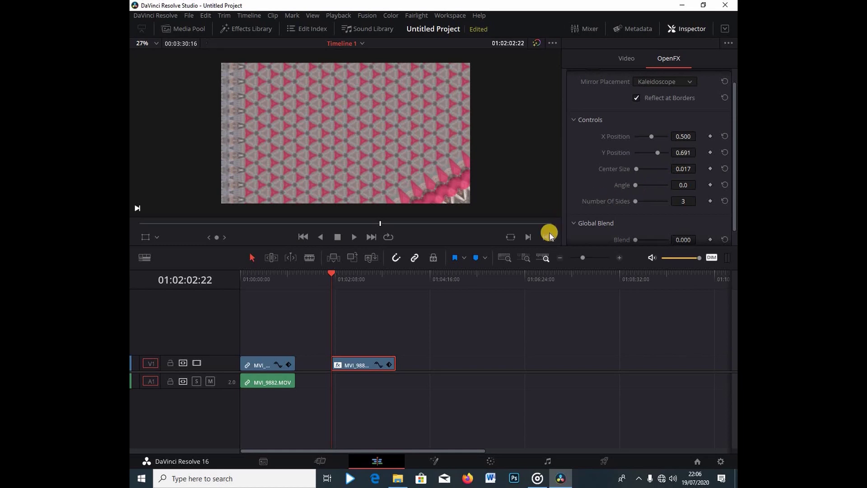
Step: Keyframe Center Size at 0.017 at the start and 0.500 further in, then play from the start
click(711, 169)
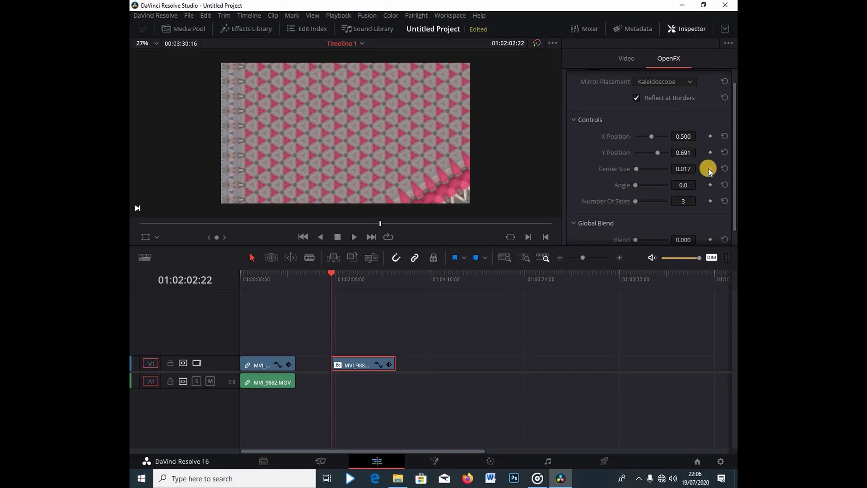
click(383, 277)
drag(383, 276, 384, 276)
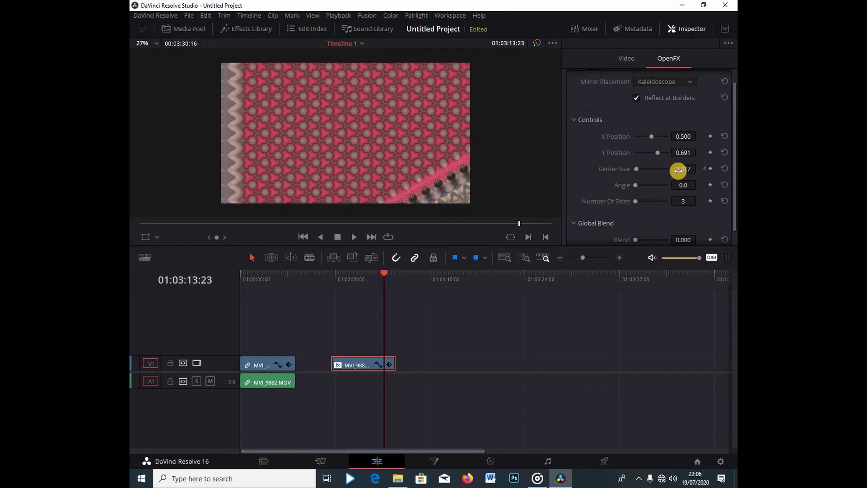
drag(678, 170, 667, 299)
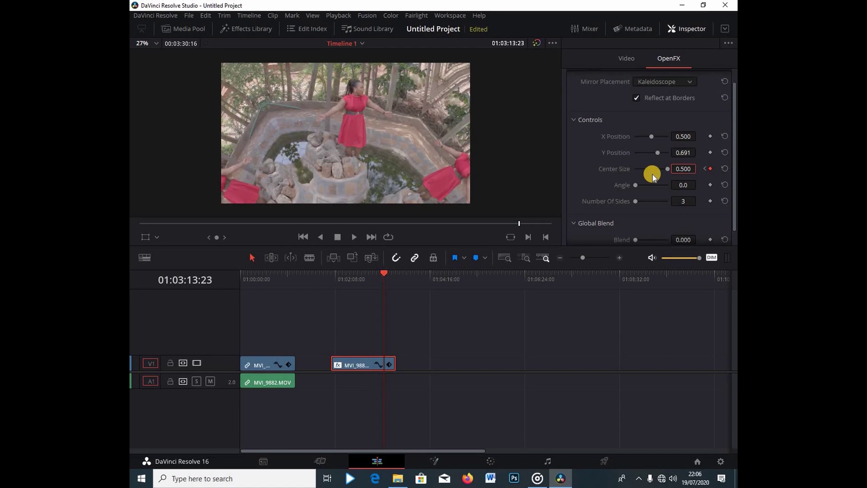
click(337, 275)
key(space)
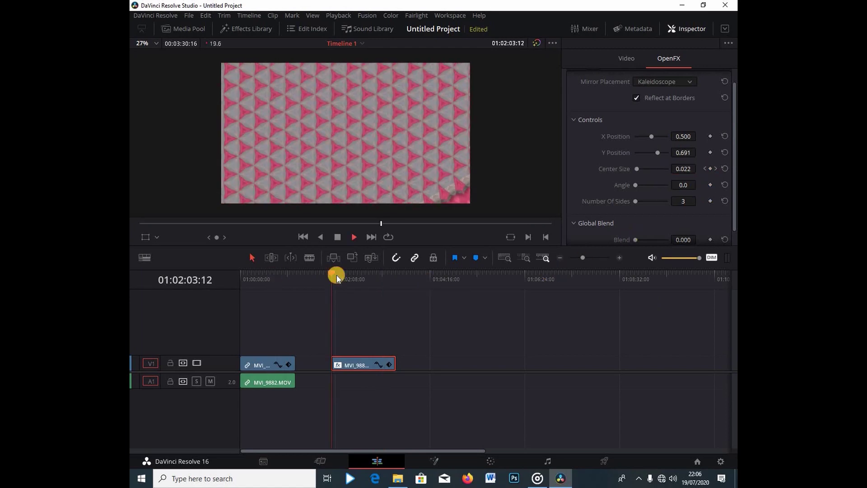